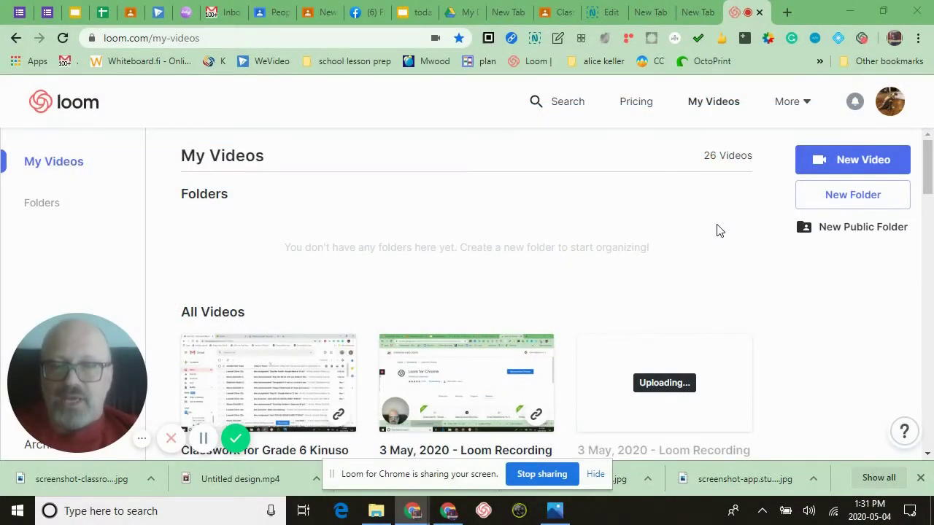
Switch to the Today on Google Classroom window, close the open assignment without saving, and refresh the coursework
{"action": "left_click", "coordinate": [448, 511]}
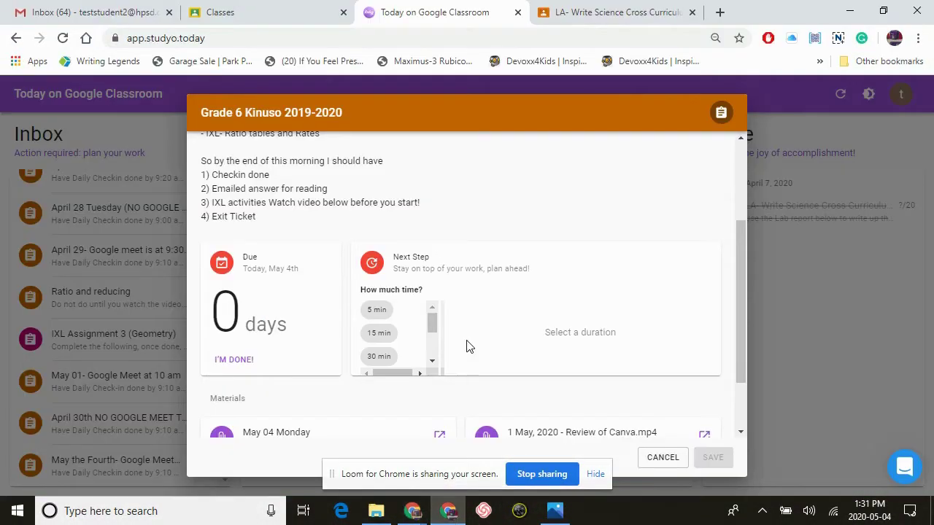
{"action": "left_click", "coordinate": [658, 458]}
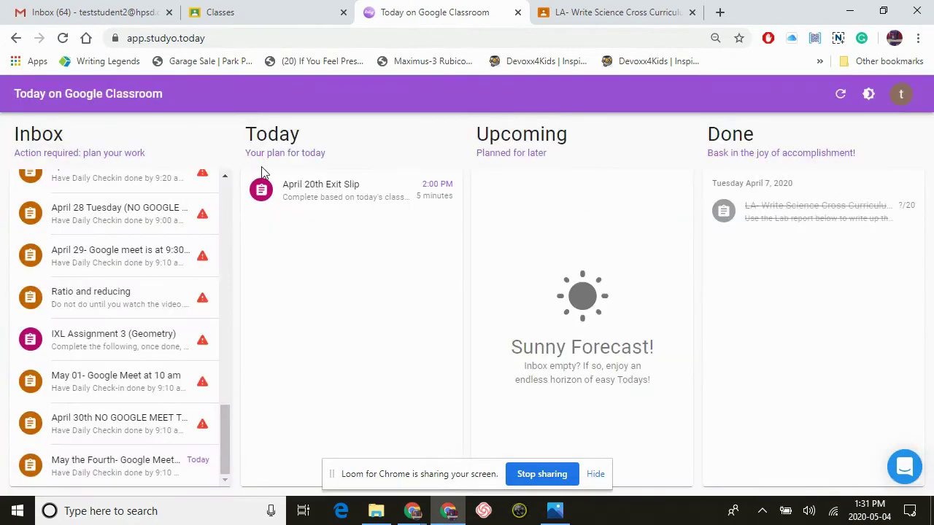
{"action": "scroll", "coordinate": [142, 229], "scroll_direction": "up", "scroll_amount": 10}
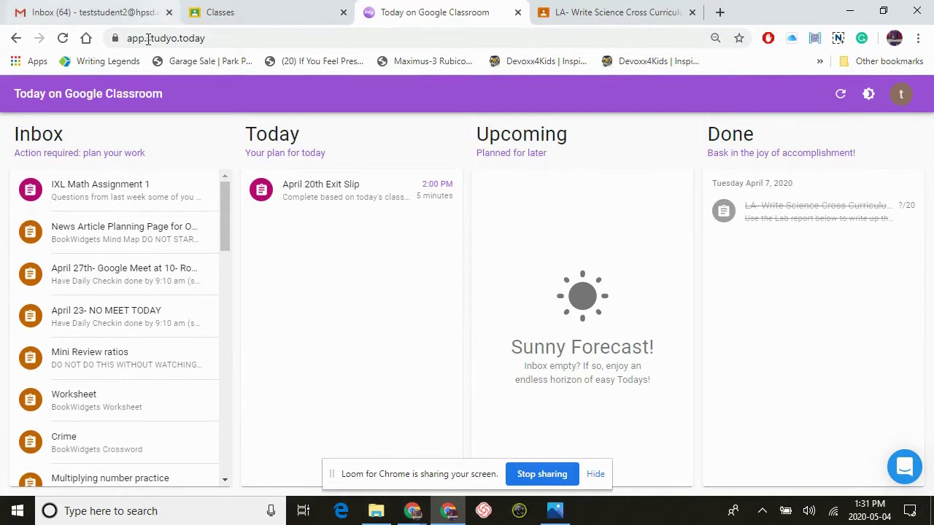
{"action": "left_click", "coordinate": [844, 95]}
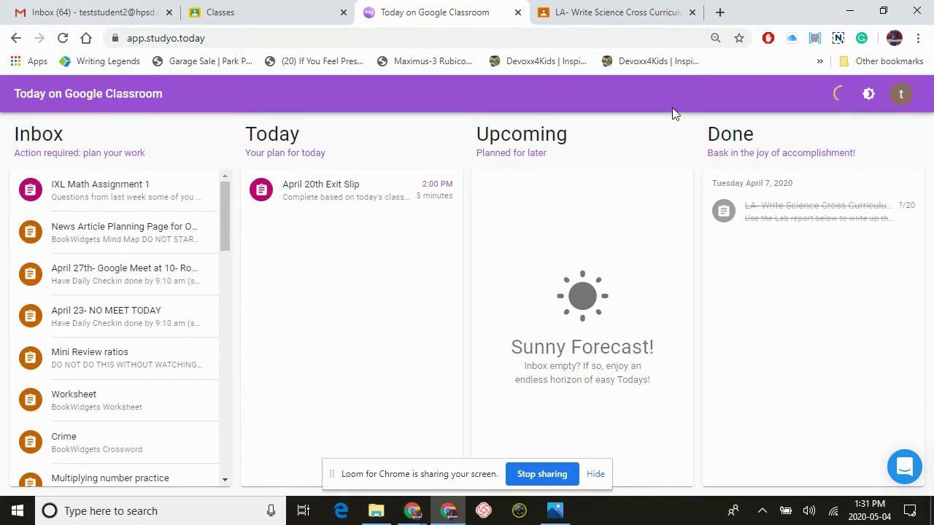
Review the coursework listed in the Inbox, Today and Done columns, down to the newest Inbox assignments
{"action": "left_click", "coordinate": [294, 19]}
{"action": "scroll", "coordinate": [103, 272], "scroll_direction": "down", "scroll_amount": 8}
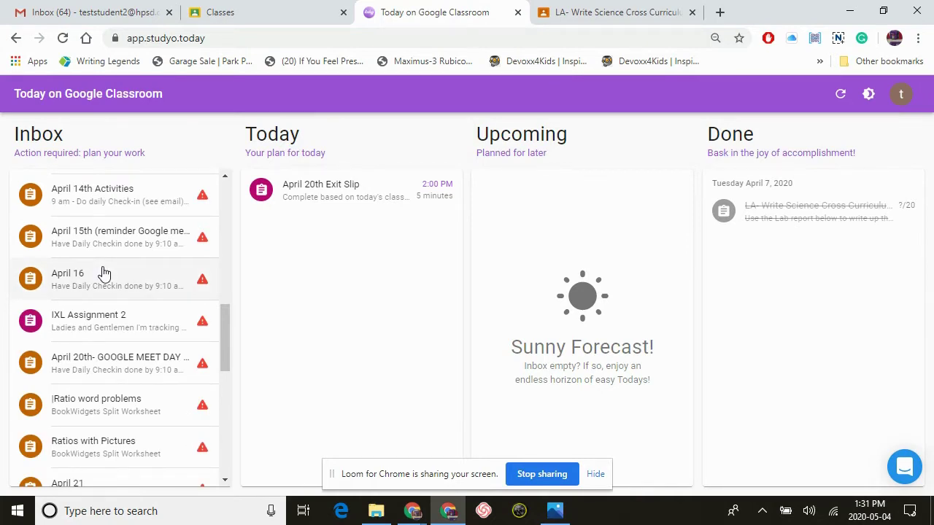
{"action": "scroll", "coordinate": [102, 271], "scroll_direction": "up", "scroll_amount": 8}
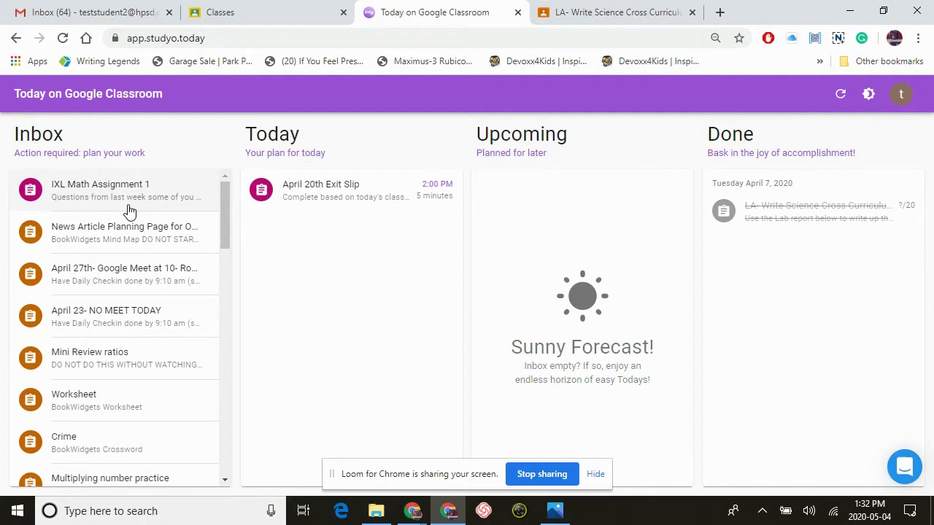
{"action": "left_click", "coordinate": [16, 190]}
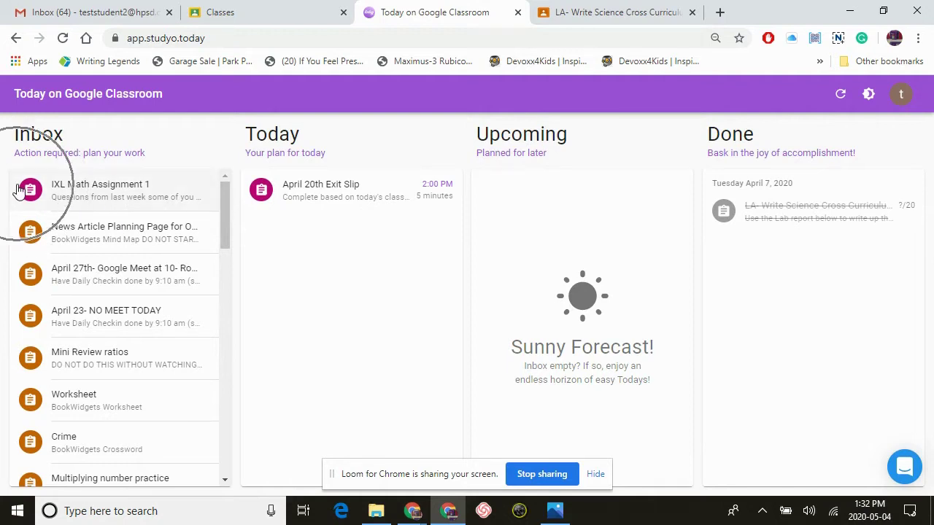
{"action": "left_click", "coordinate": [31, 235]}
{"action": "left_click", "coordinate": [31, 235]}
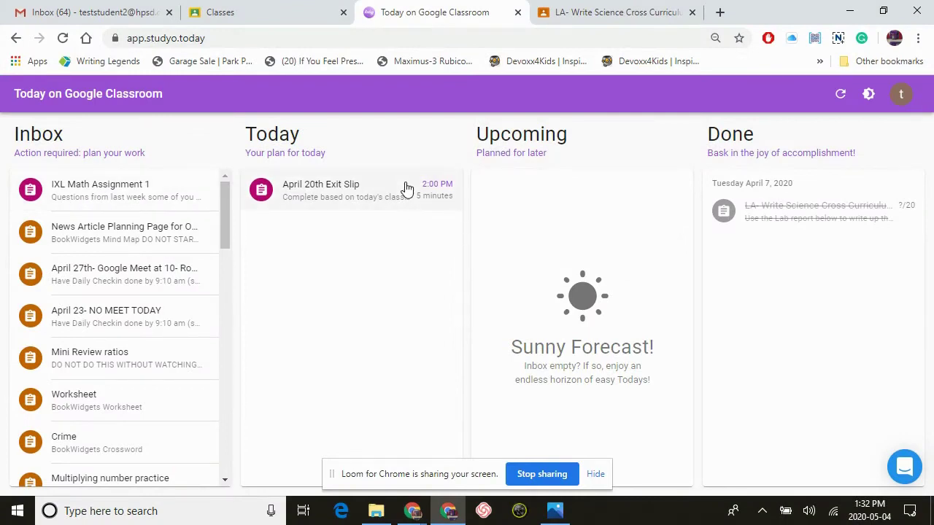
{"action": "left_click", "coordinate": [781, 223]}
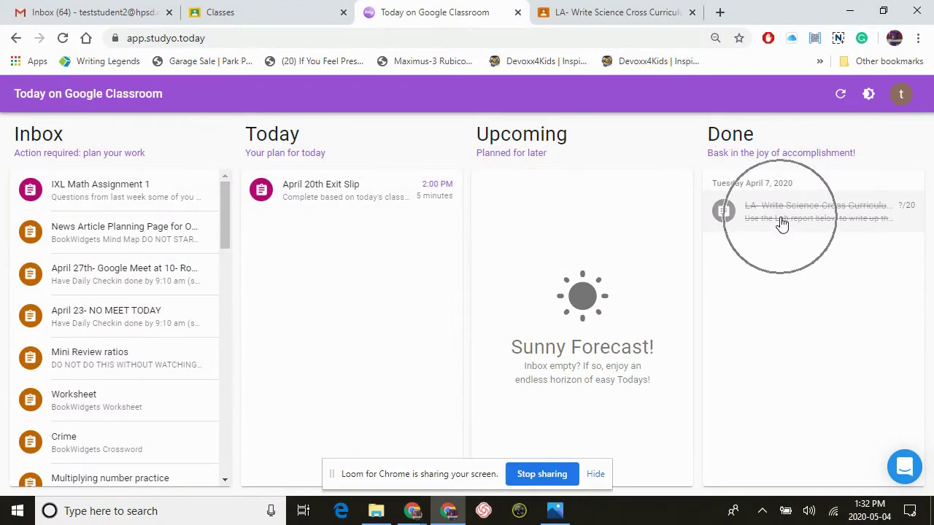
{"action": "left_click", "coordinate": [347, 204]}
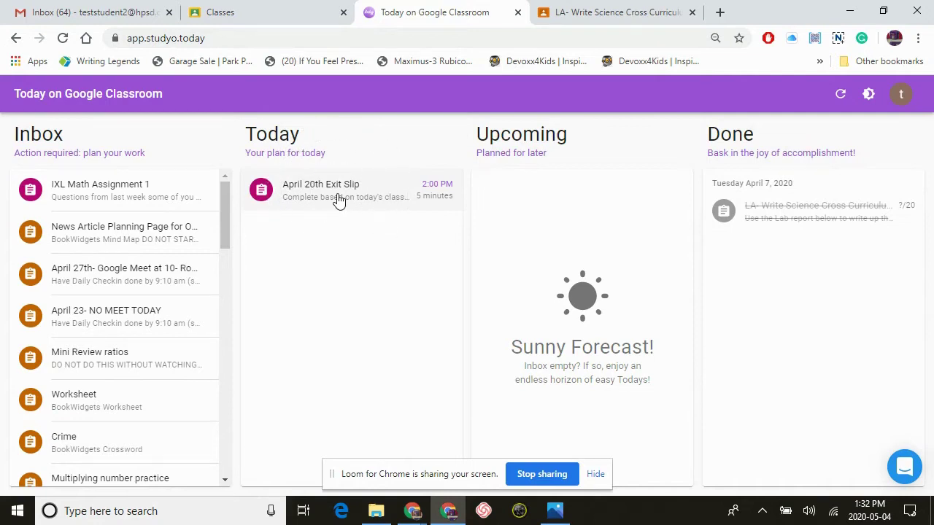
{"action": "left_click", "coordinate": [347, 203]}
{"action": "scroll", "coordinate": [133, 350], "scroll_direction": "down", "scroll_amount": 10}
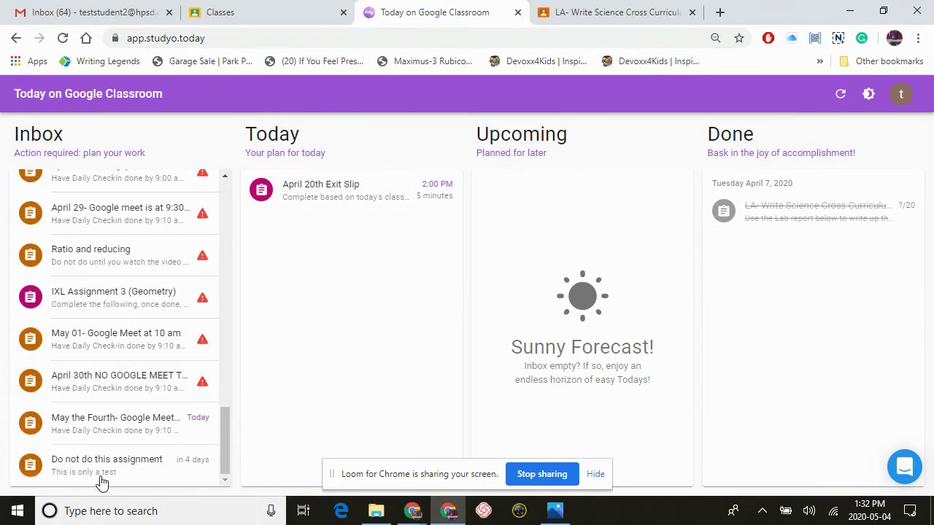
Plan the May the Fourth Google Meet assignment for 1 hour today at 4:30 PM and save the plan
{"action": "left_click", "coordinate": [85, 422]}
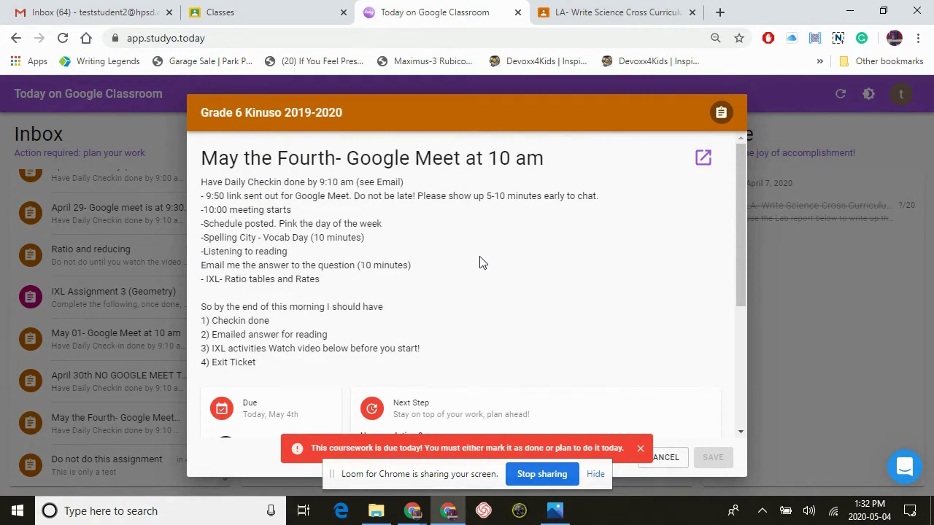
{"action": "scroll", "coordinate": [532, 238], "scroll_direction": "down", "scroll_amount": 2}
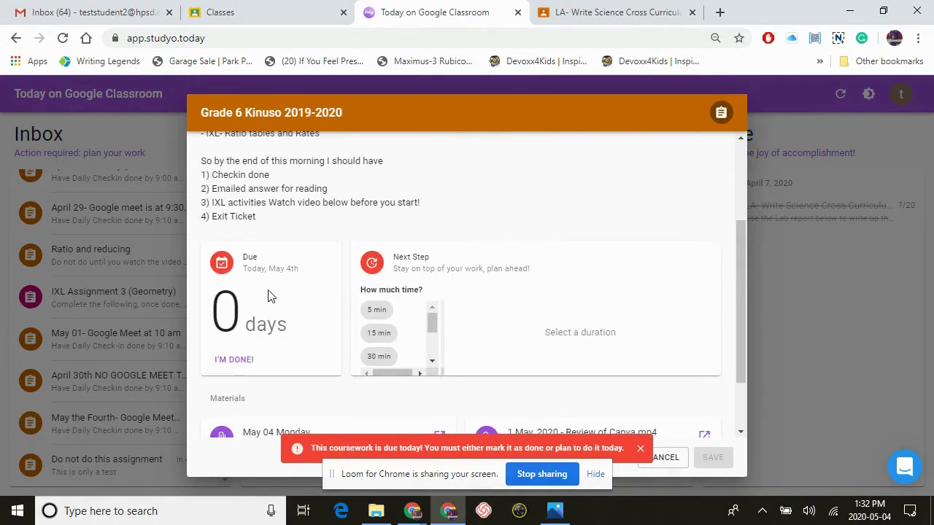
{"action": "scroll", "coordinate": [277, 315], "scroll_direction": "down", "scroll_amount": 1}
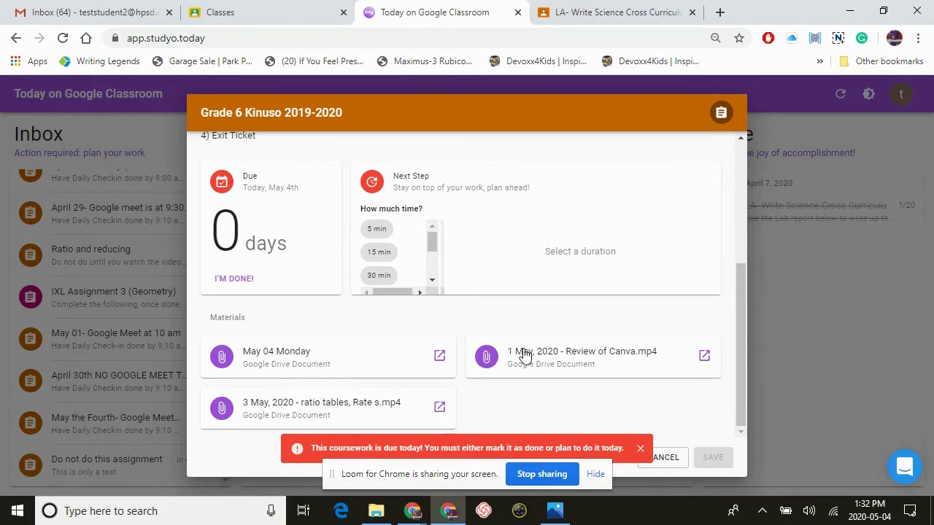
{"action": "scroll", "coordinate": [378, 263], "scroll_direction": "down", "scroll_amount": 2}
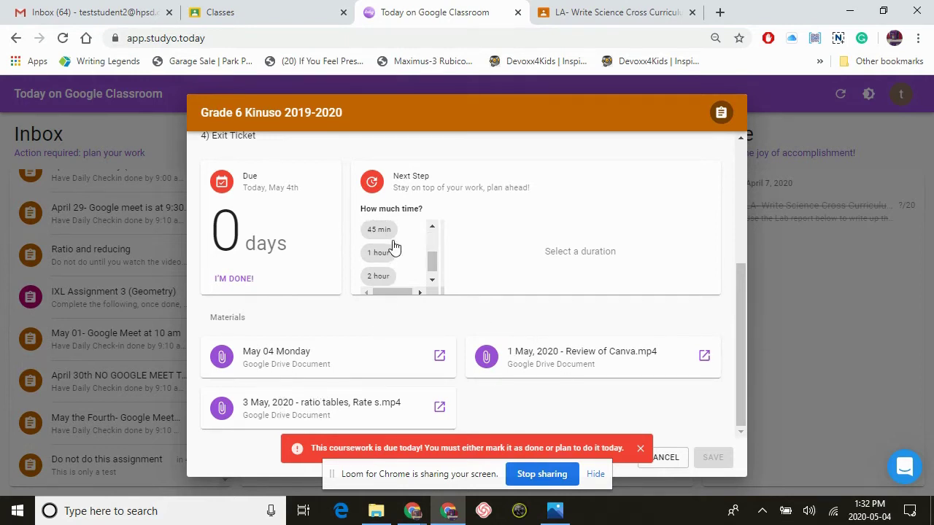
{"action": "left_click", "coordinate": [378, 245]}
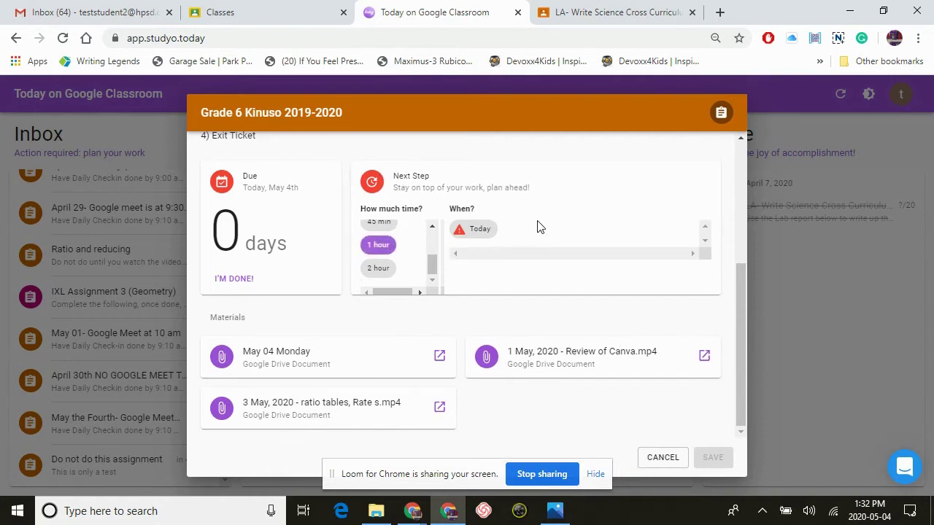
{"action": "left_click", "coordinate": [495, 236]}
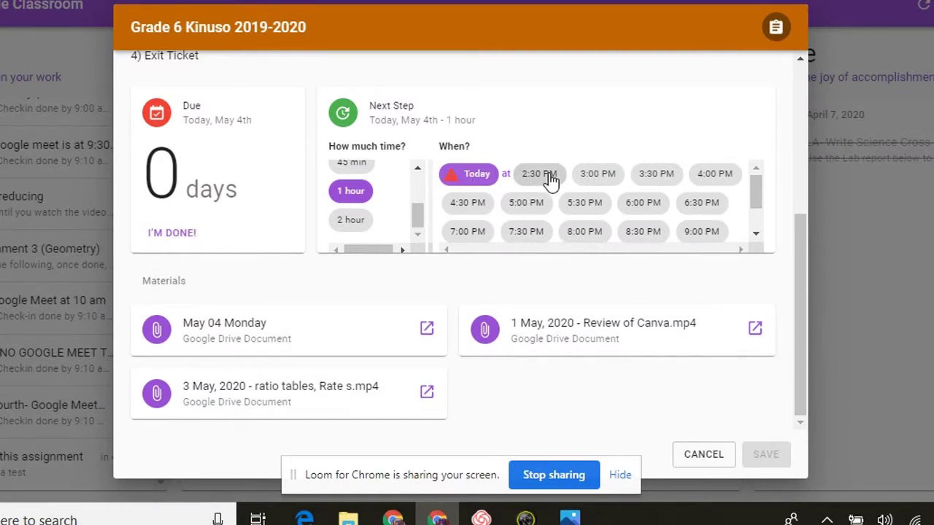
{"action": "left_click", "coordinate": [482, 207]}
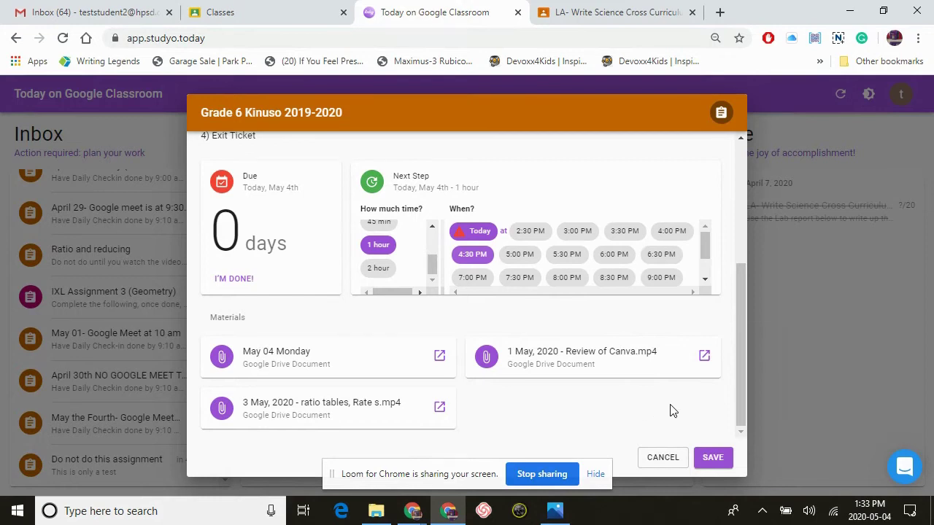
{"action": "left_click", "coordinate": [481, 251]}
{"action": "left_click", "coordinate": [718, 457]}
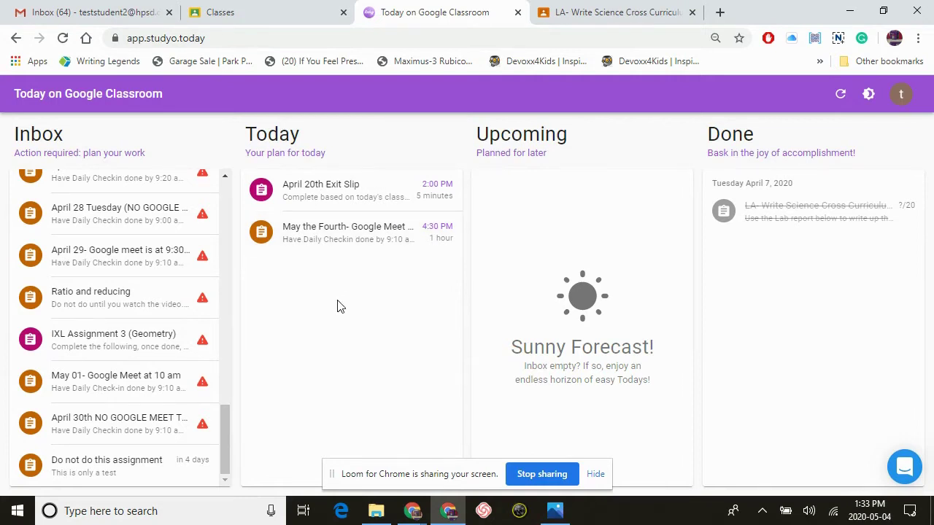
Plan the "Do not do this assignment" coursework for 1 hour tomorrow at 10:00 AM and save the plan
{"action": "left_click", "coordinate": [80, 466]}
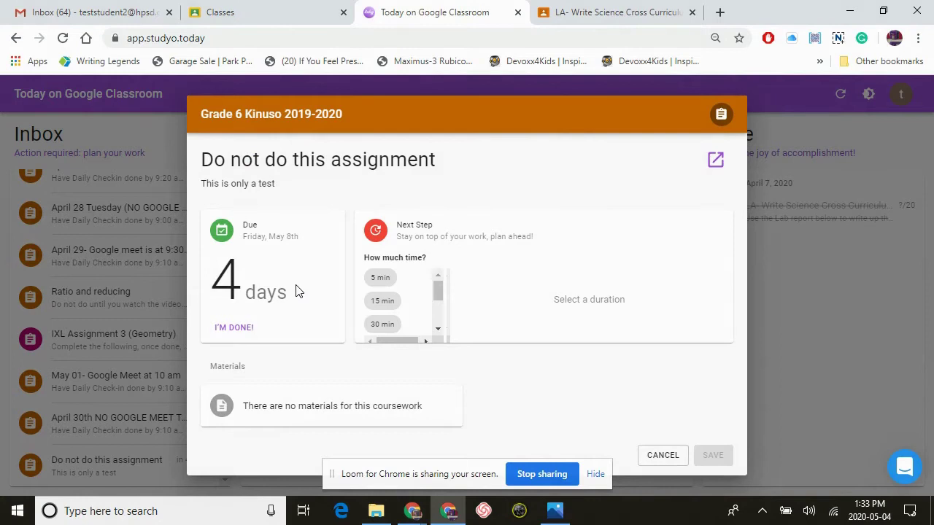
{"action": "left_click_drag", "start_coordinate": [438, 293], "coordinate": [444, 271]}
{"action": "left_click", "coordinate": [407, 416]}
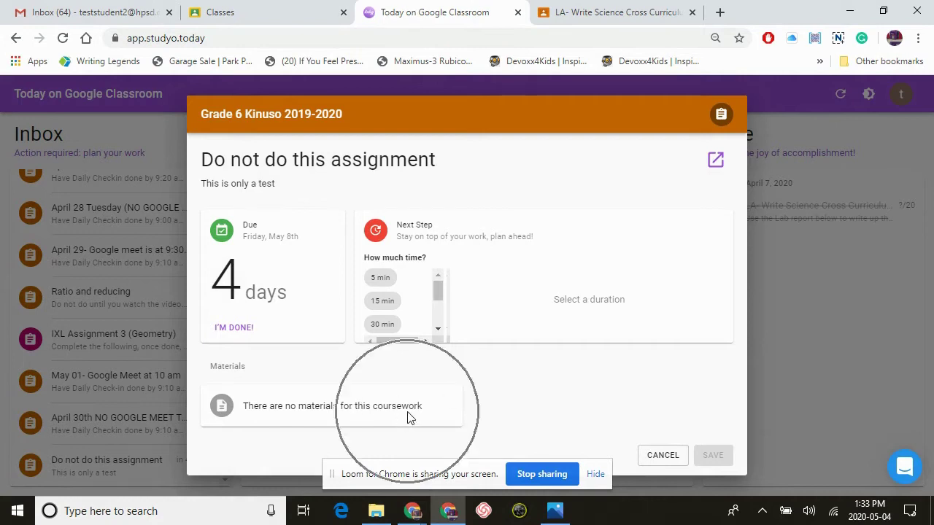
{"action": "scroll", "coordinate": [396, 314], "scroll_direction": "down", "scroll_amount": 3}
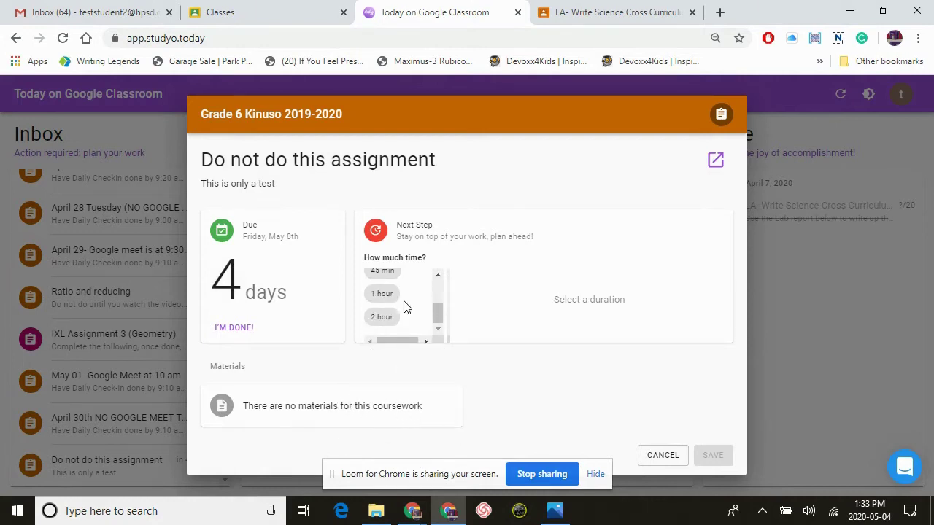
{"action": "left_click", "coordinate": [388, 303]}
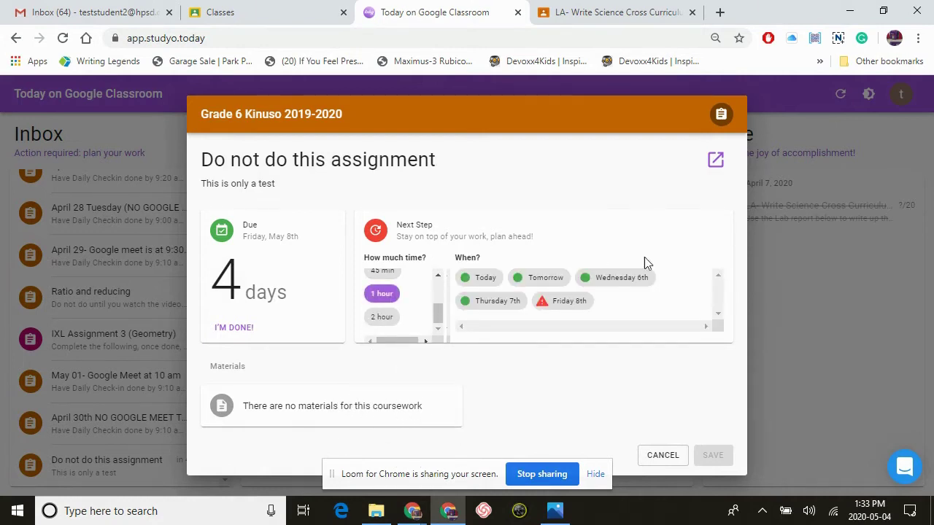
{"action": "left_click", "coordinate": [547, 281]}
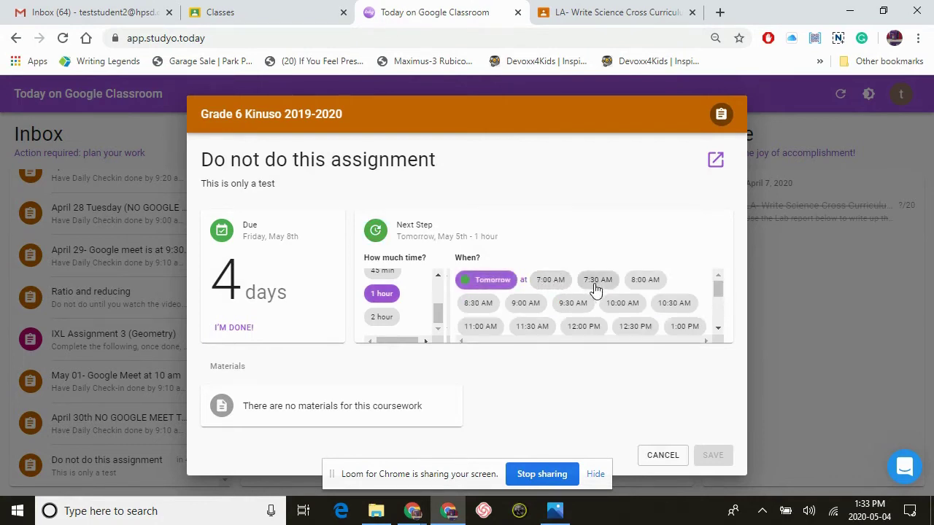
{"action": "scroll", "coordinate": [670, 299], "scroll_direction": "down", "scroll_amount": 3}
{"action": "scroll", "coordinate": [583, 314], "scroll_direction": "up", "scroll_amount": 3}
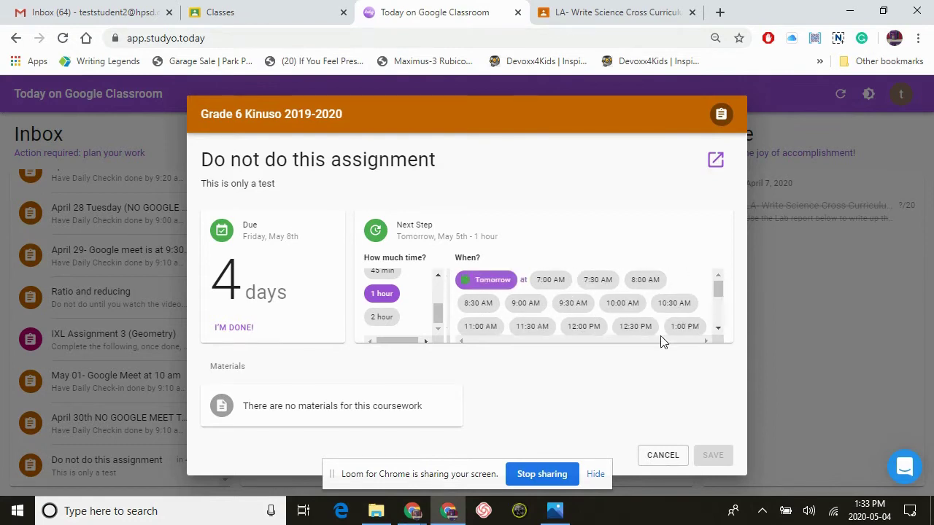
{"action": "left_click", "coordinate": [646, 310]}
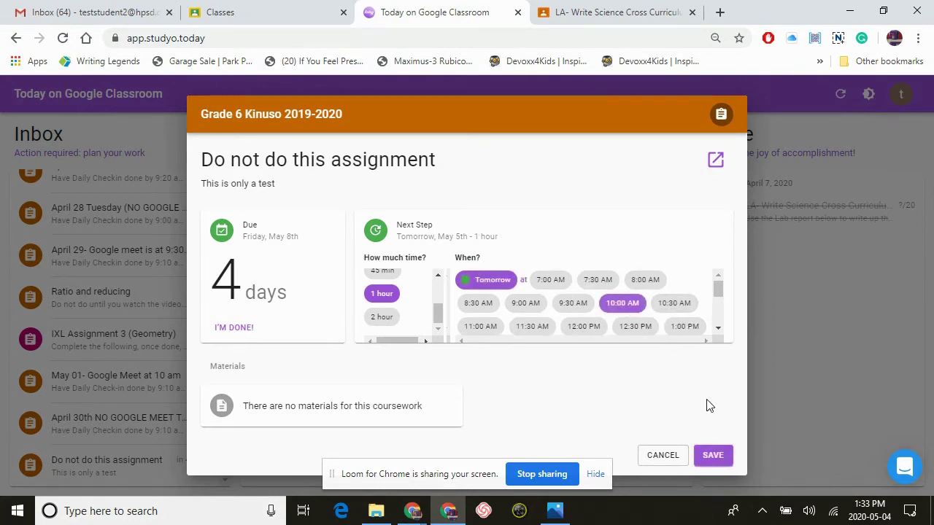
{"action": "left_click", "coordinate": [712, 457]}
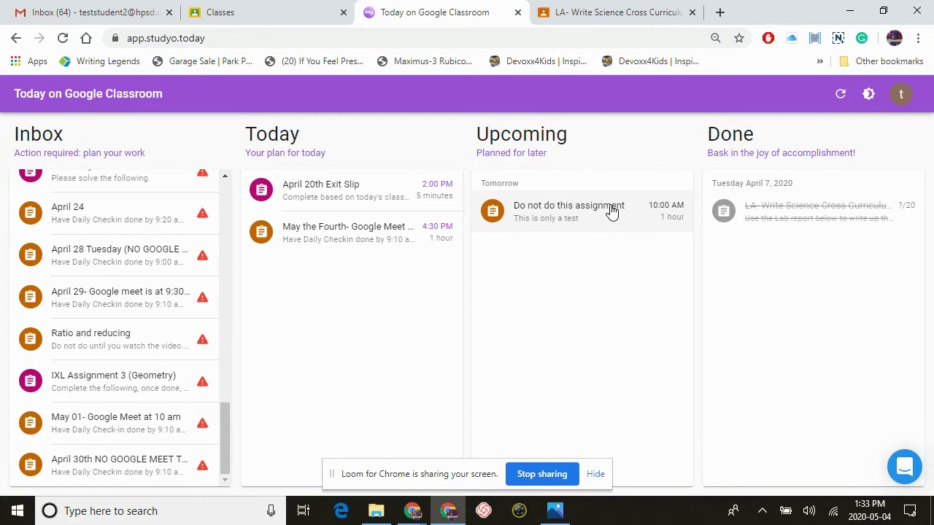
Check the planned work in Today and Upcoming, and look through the overdue assignments in the Inbox
{"action": "left_click", "coordinate": [347, 261]}
{"action": "left_click", "coordinate": [624, 269]}
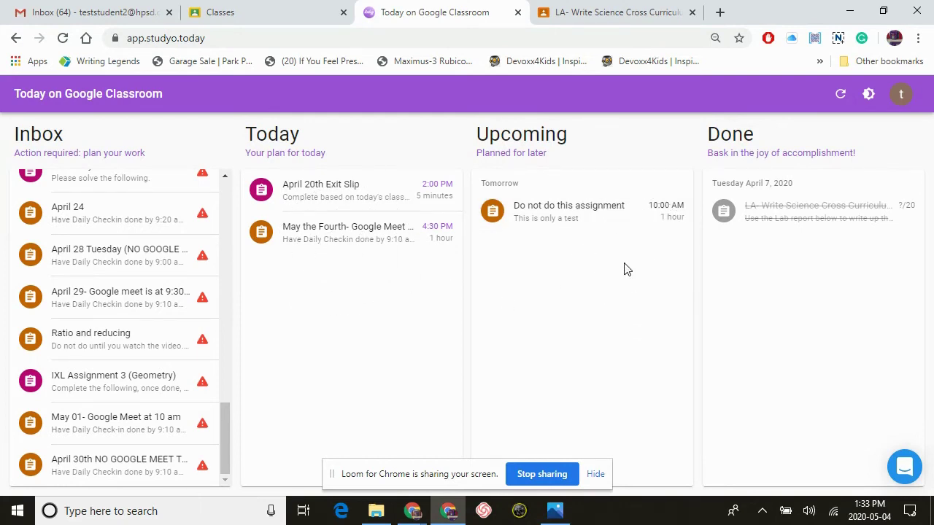
{"action": "left_click", "coordinate": [624, 270]}
{"action": "scroll", "coordinate": [110, 292], "scroll_direction": "up", "scroll_amount": 2}
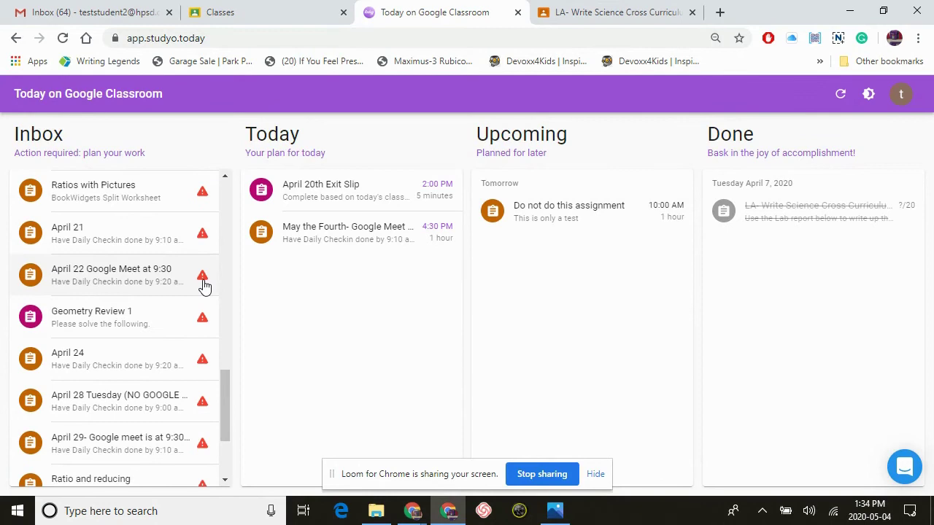
{"action": "left_click", "coordinate": [203, 283]}
{"action": "scroll", "coordinate": [129, 319], "scroll_direction": "up", "scroll_amount": 4}
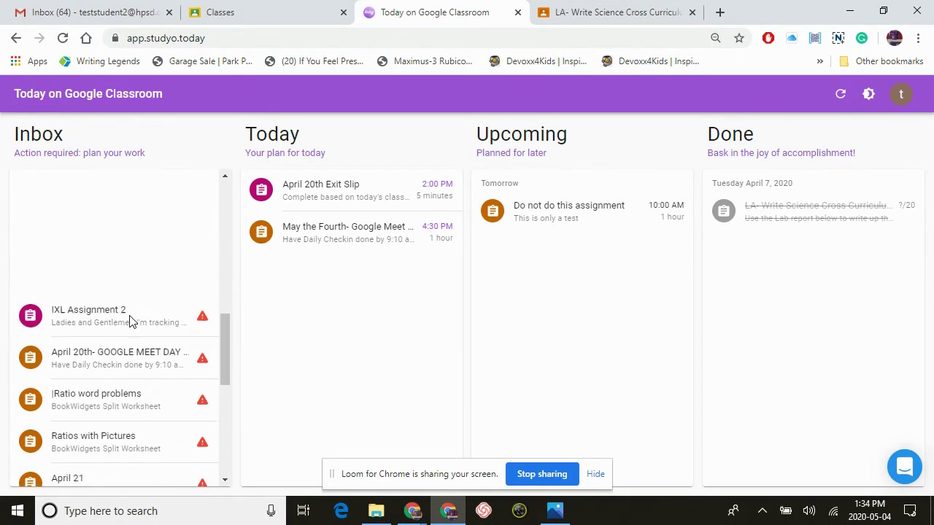
{"action": "scroll", "coordinate": [129, 319], "scroll_direction": "down", "scroll_amount": 2}
{"action": "scroll", "coordinate": [131, 321], "scroll_direction": "down", "scroll_amount": 2}
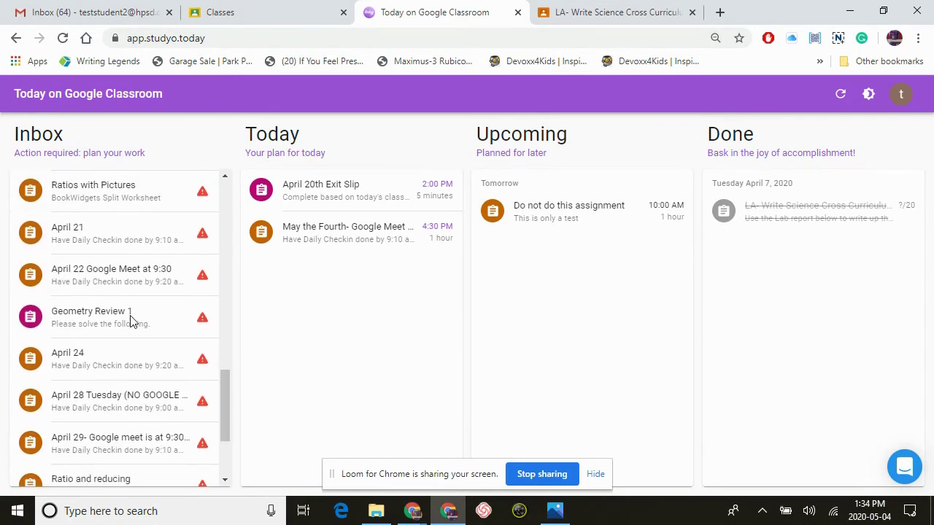
{"action": "scroll", "coordinate": [132, 321], "scroll_direction": "up", "scroll_amount": 5}
{"action": "scroll", "coordinate": [130, 319], "scroll_direction": "up", "scroll_amount": 2}
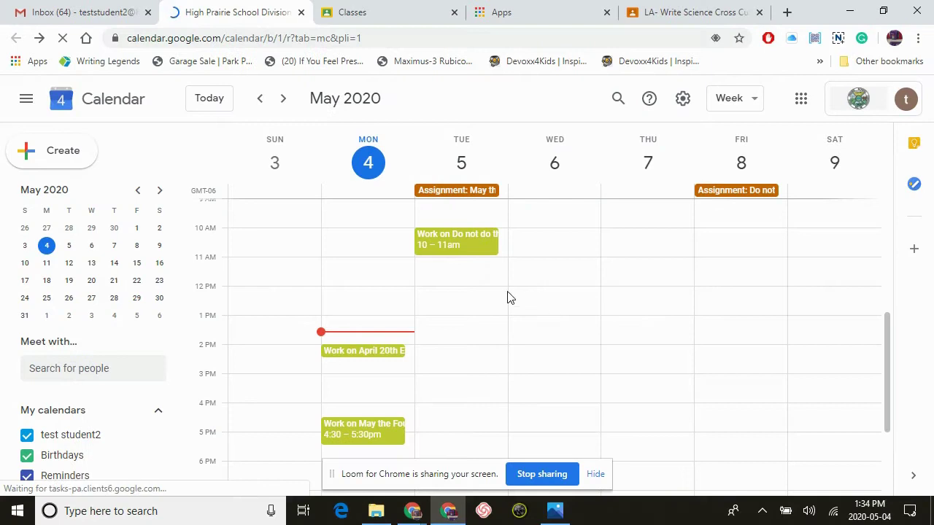
Reload the Google Calendar week view and continue with the offer of better notifications
{"action": "key", "text": "F5"}
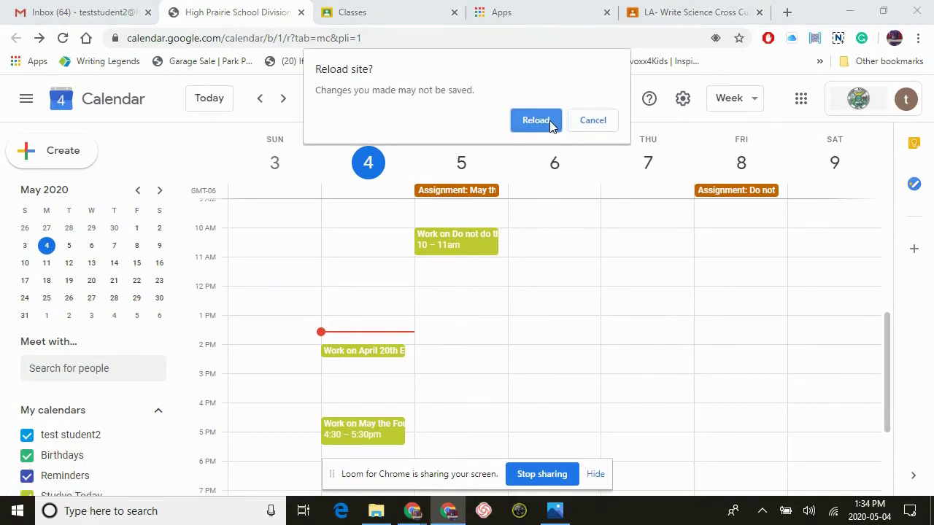
{"action": "left_click", "coordinate": [536, 121]}
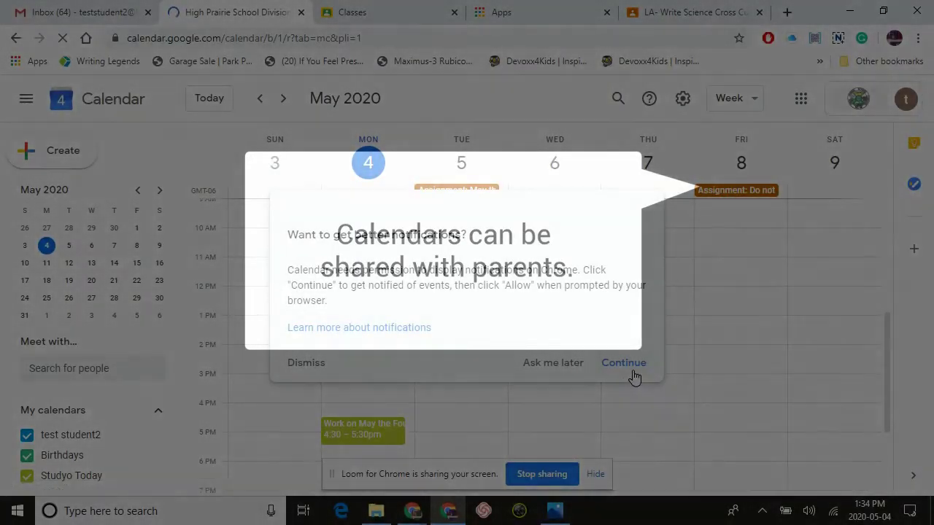
{"action": "left_click", "coordinate": [621, 363]}
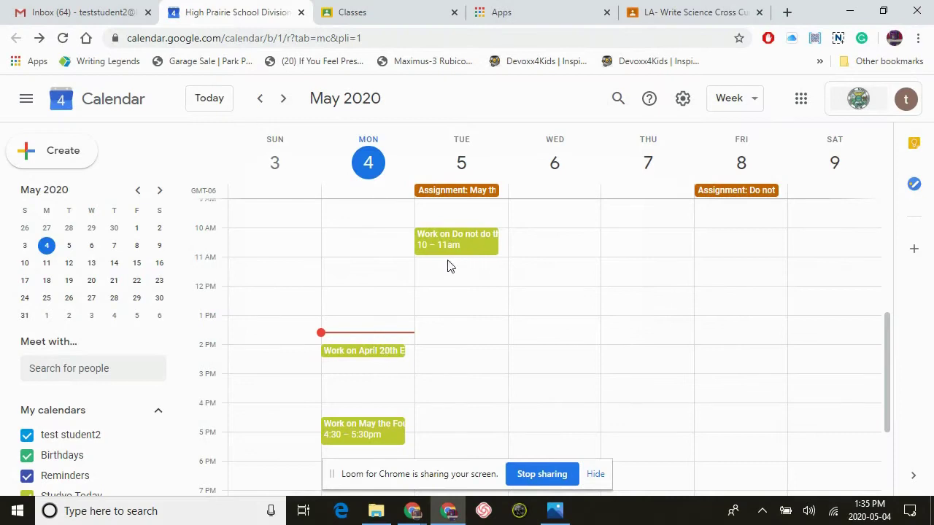
Open the Tuesday 10 AM "Work on Do not do this assignment" event for editing and review its meeting, guest and description options
{"action": "left_click", "coordinate": [456, 249]}
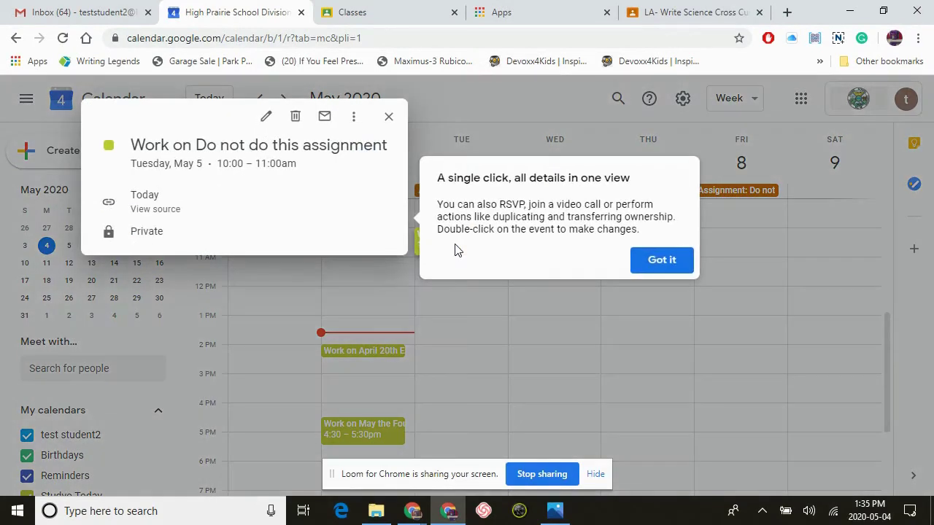
{"action": "left_click", "coordinate": [661, 261]}
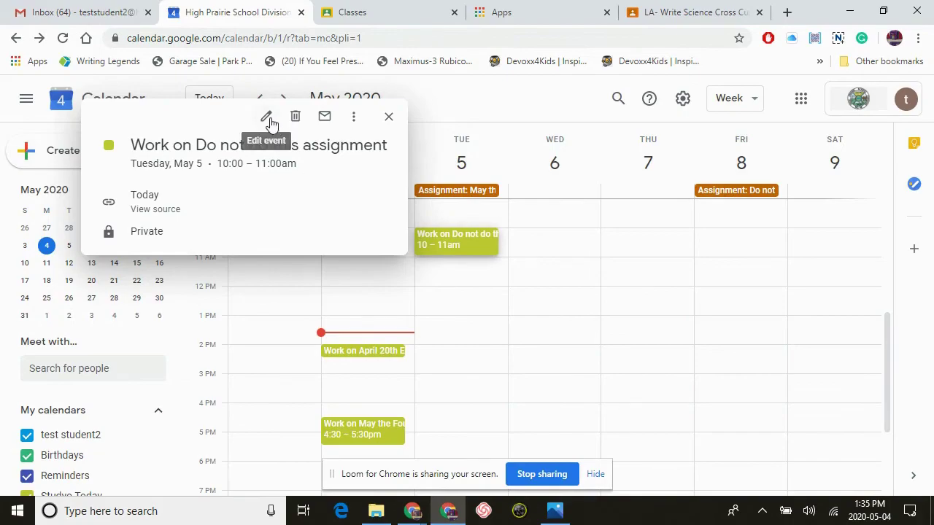
{"action": "left_click", "coordinate": [266, 117]}
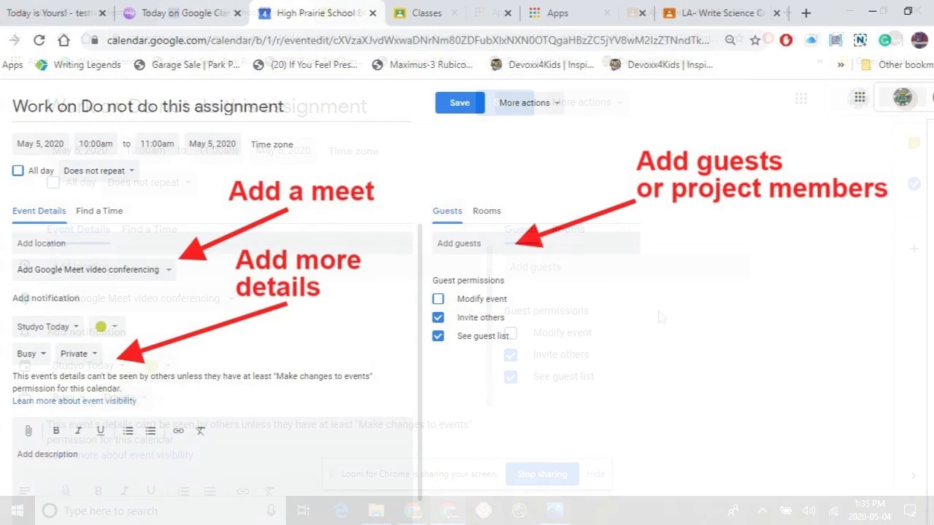
{"action": "scroll", "coordinate": [393, 341], "scroll_direction": "down", "scroll_amount": 2}
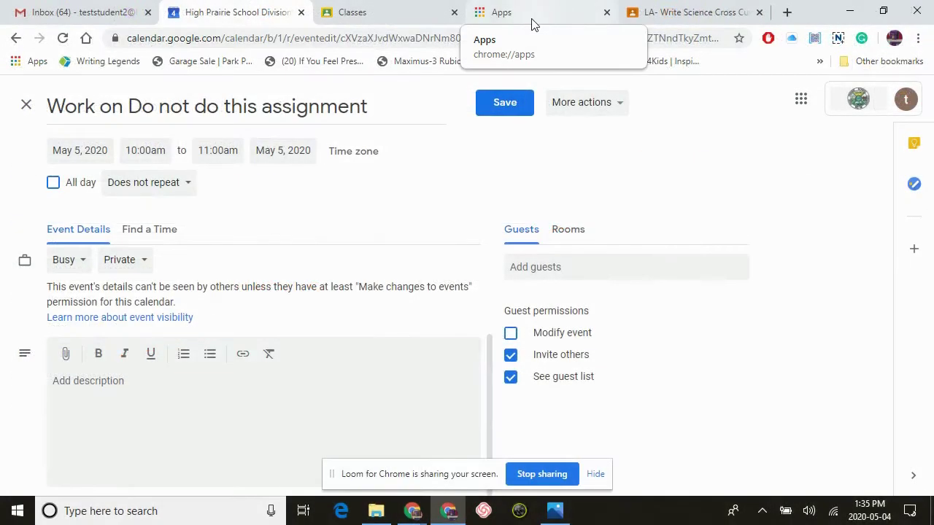
Switch to the LA science procedural review assignment in Google Classroom, and go on to the Classes overview
{"action": "left_click", "coordinate": [628, 15]}
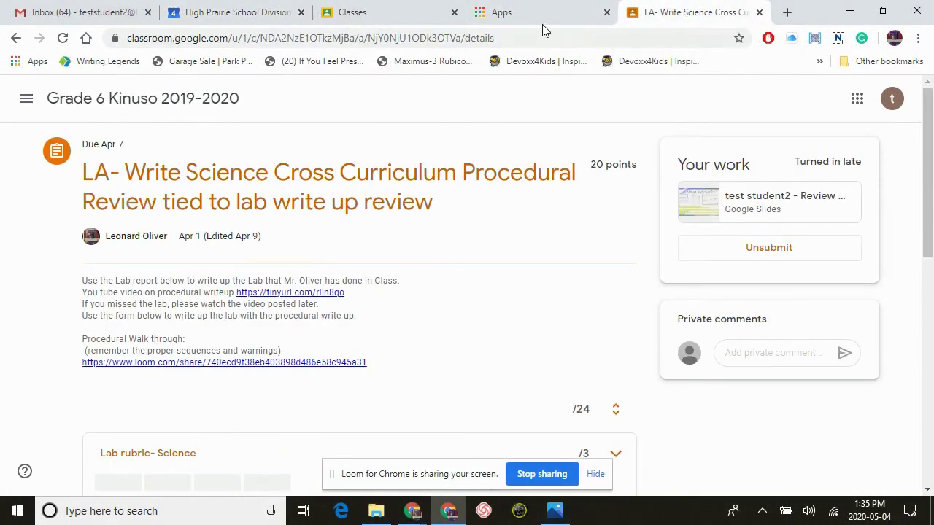
{"action": "left_click", "coordinate": [384, 13]}
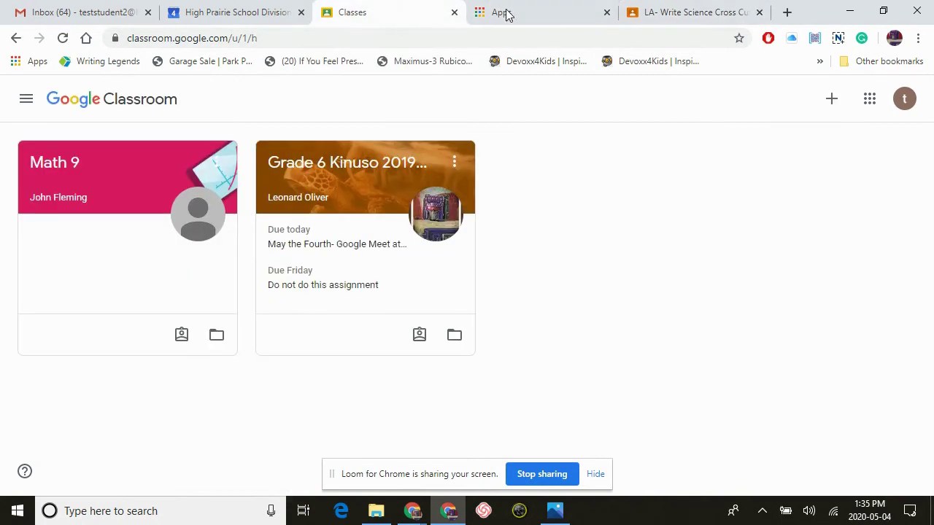